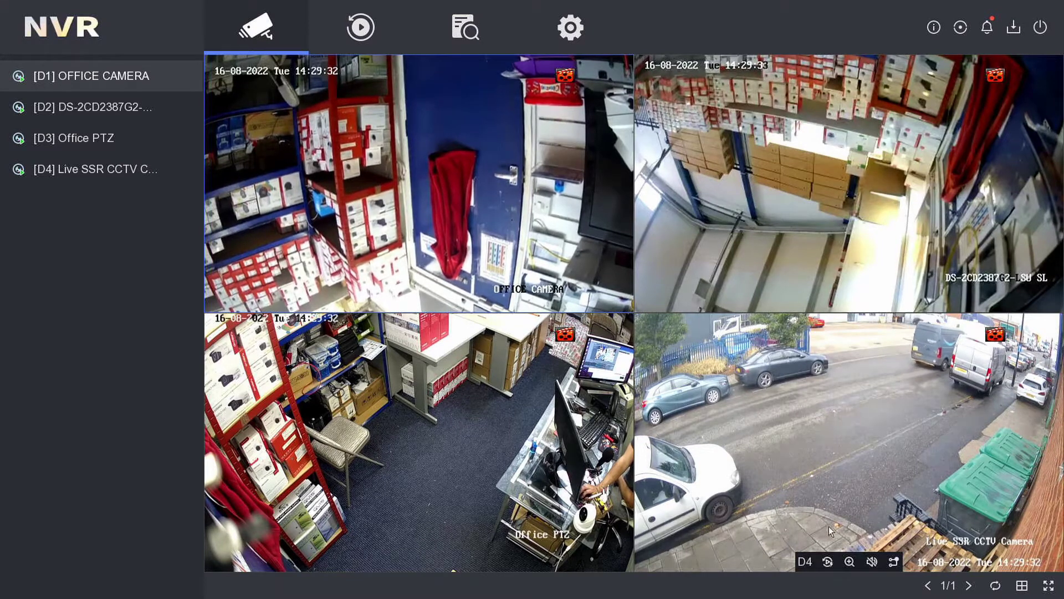
Switch live view to the single-camera 1*1 layout, then to the two-pane 1+1 layout.
click(1022, 586)
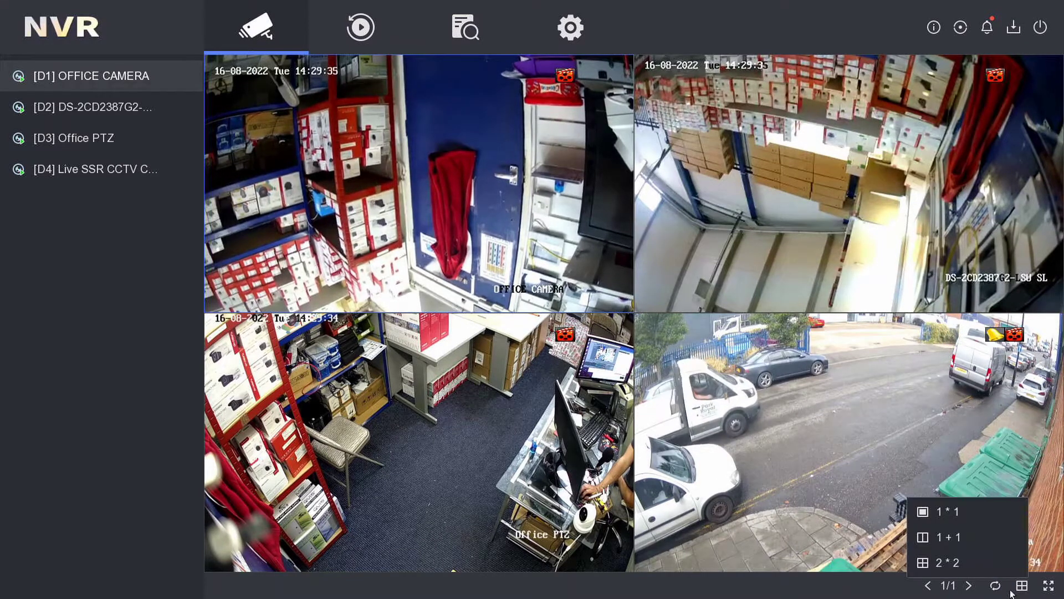
click(960, 513)
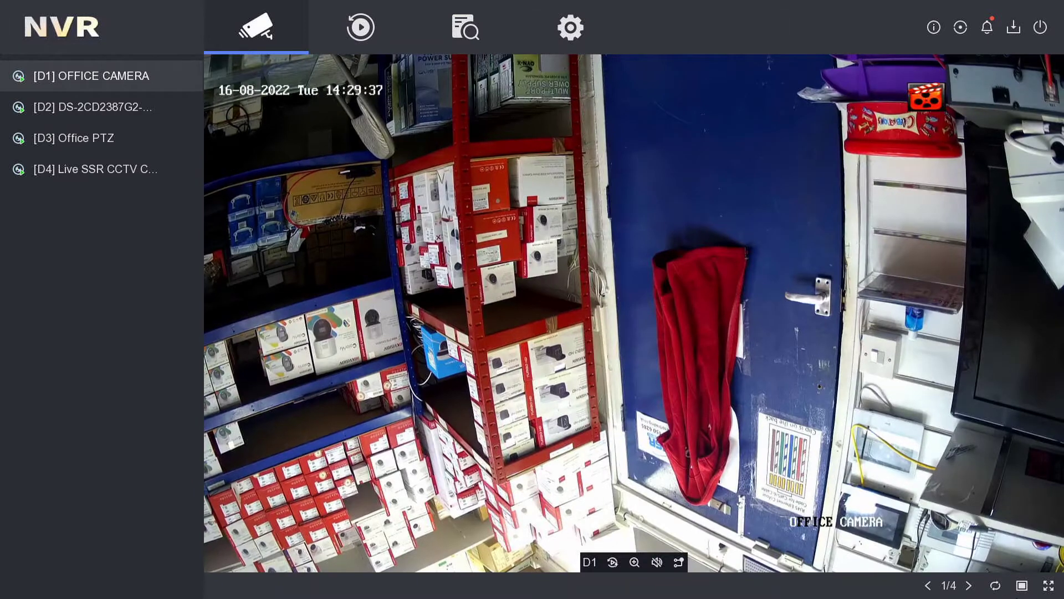
click(1022, 586)
click(970, 536)
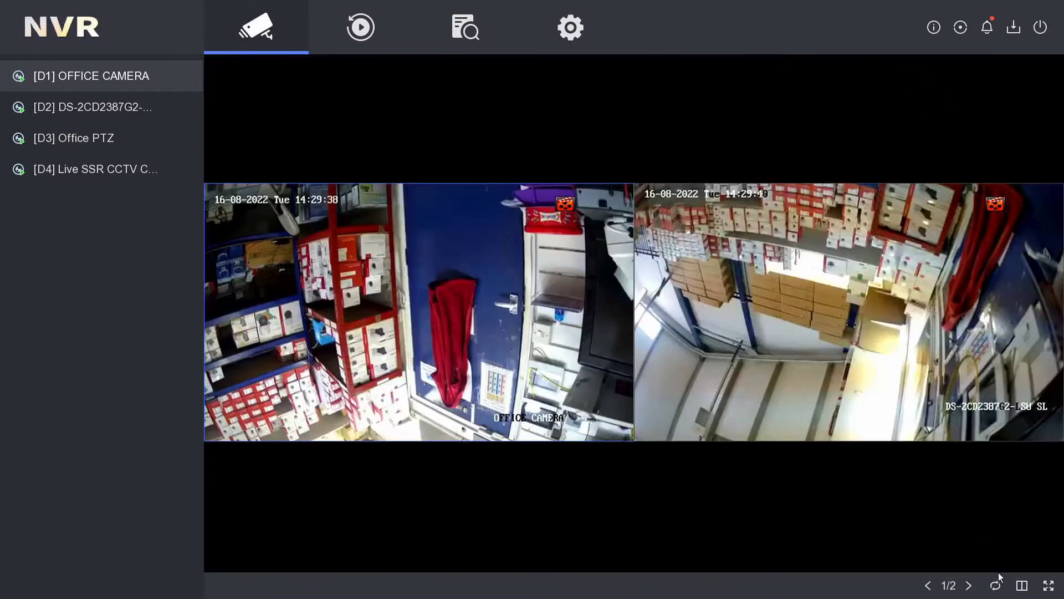
Restore the 2*2 four-camera grid and open the System > Live View settings.
click(1022, 586)
click(949, 562)
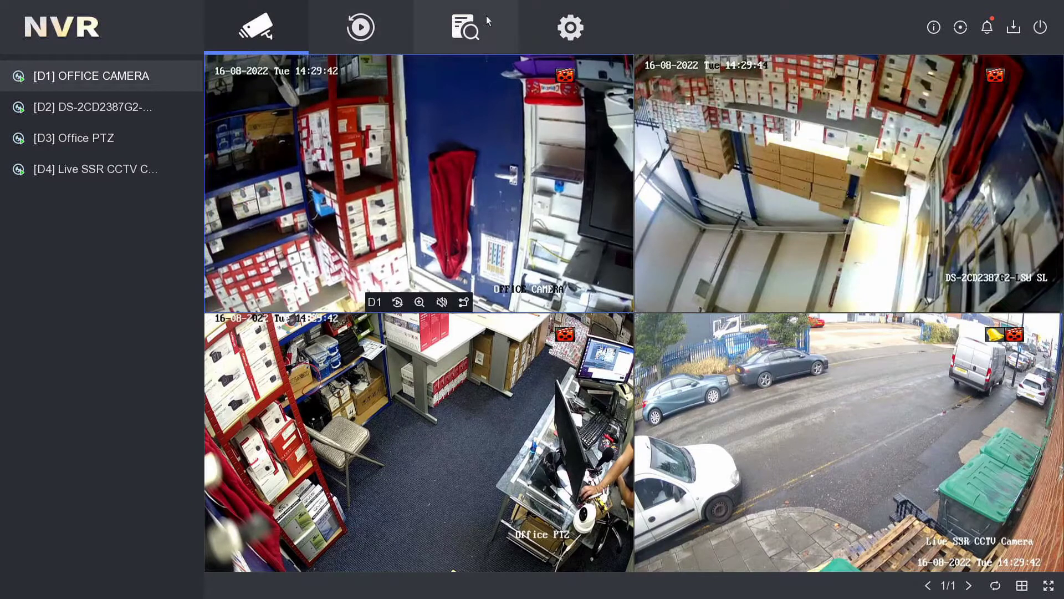
click(570, 28)
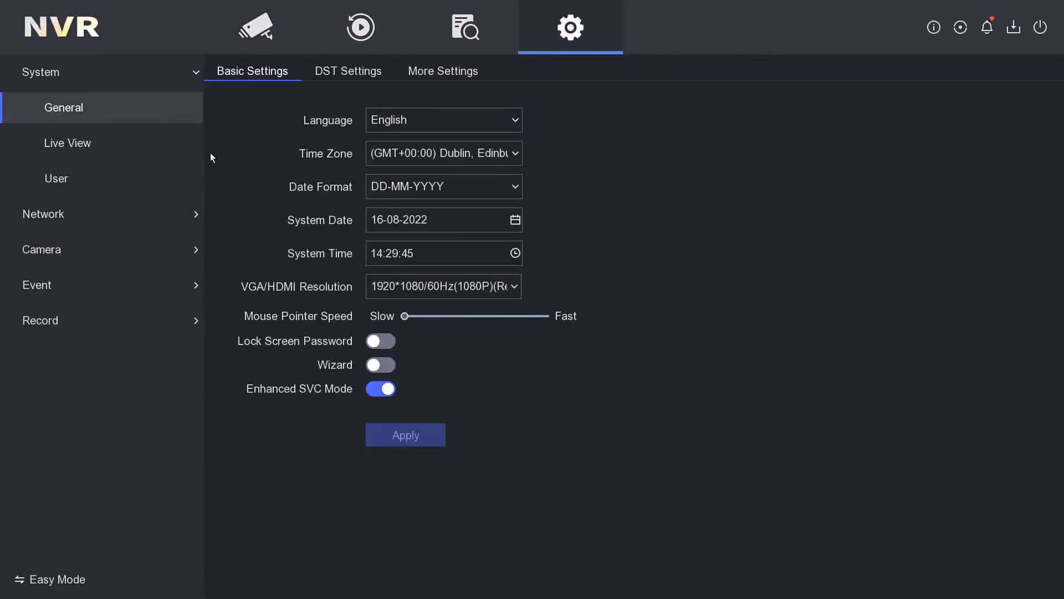
click(169, 155)
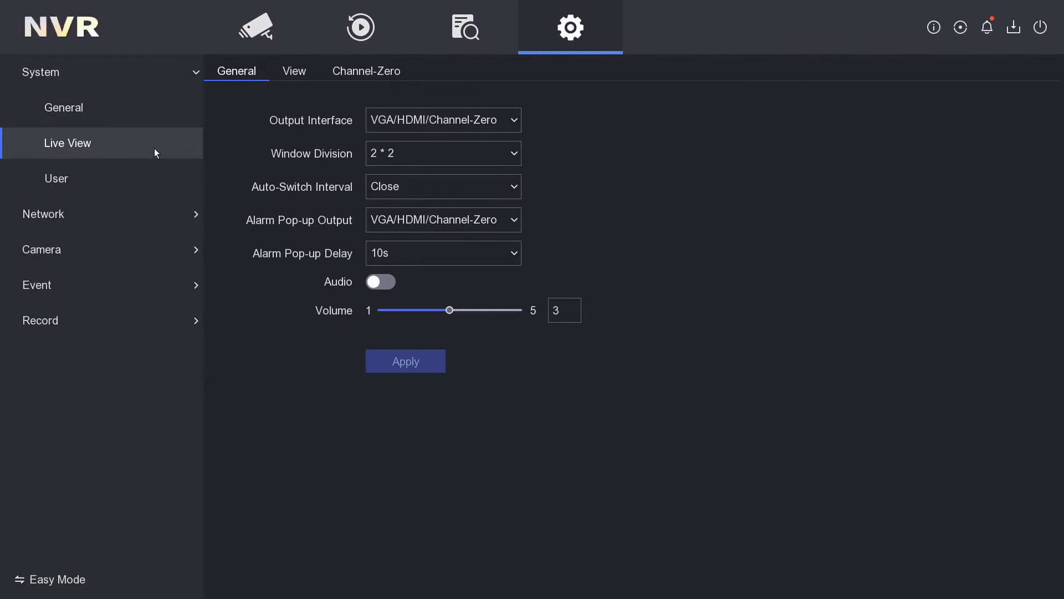
Place D1 in window 4, D2 in 3, D3 in 2, D4 in 1, and apply.
click(294, 70)
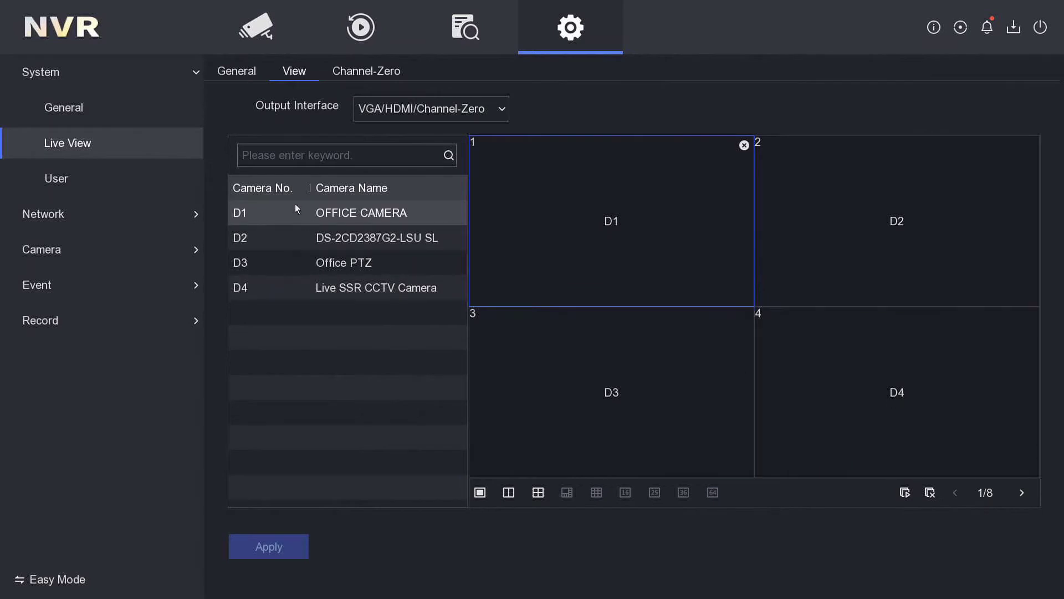
click(926, 392)
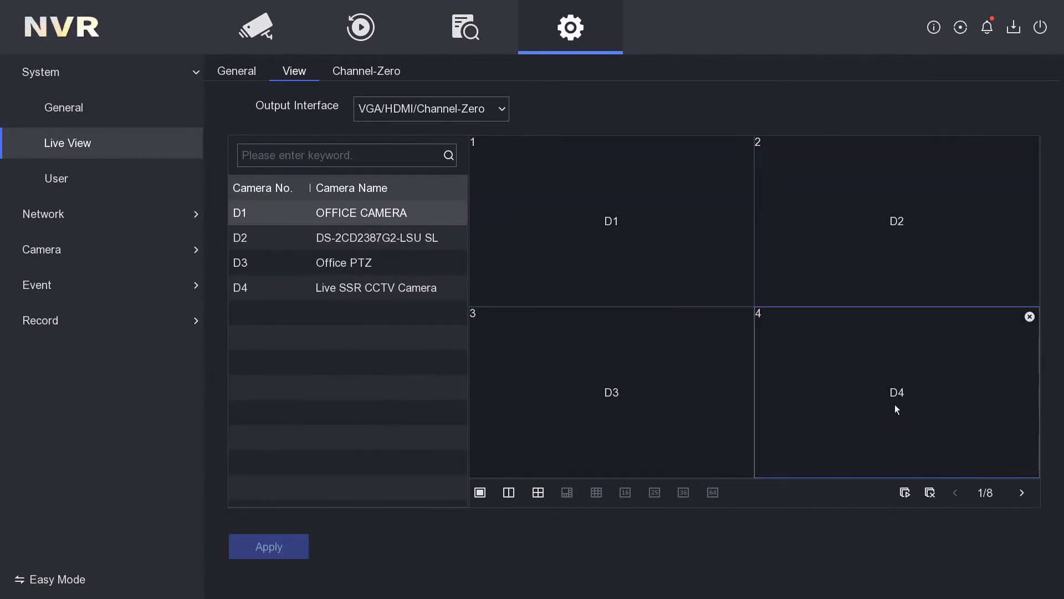
double_click(333, 213)
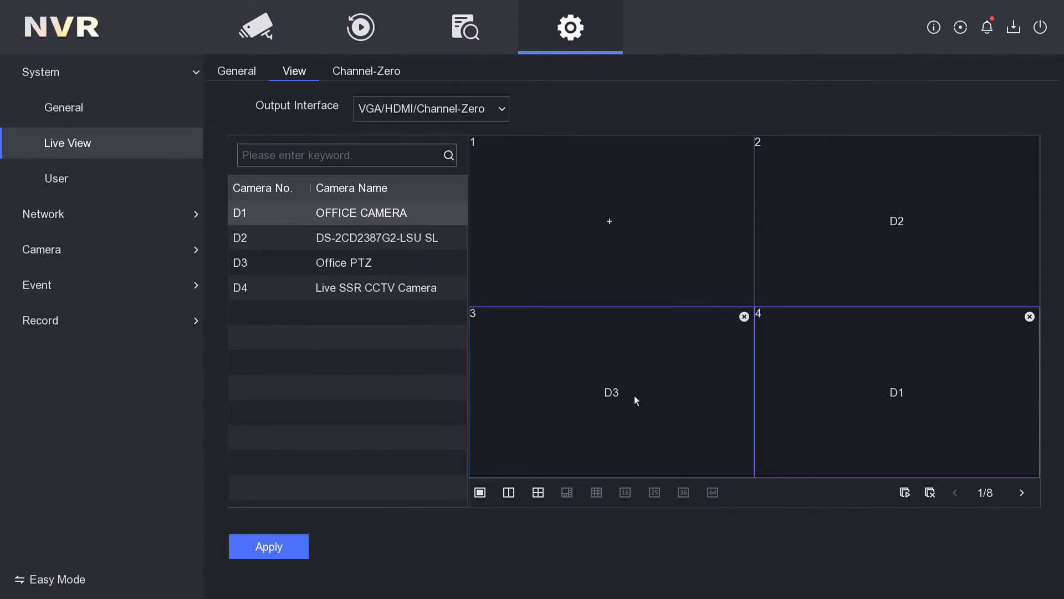
click(387, 239)
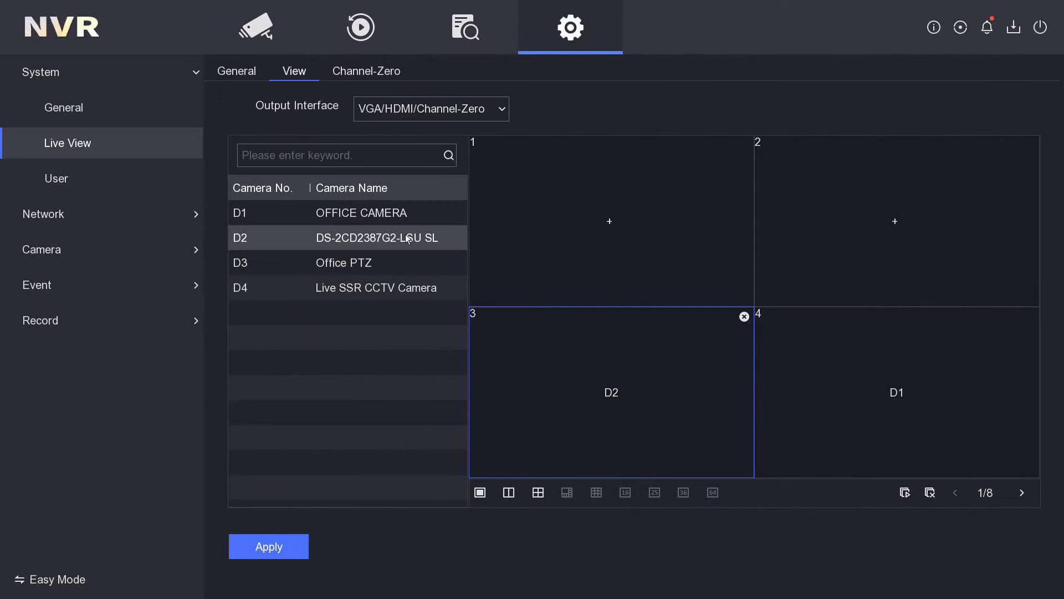
click(862, 238)
double_click(405, 265)
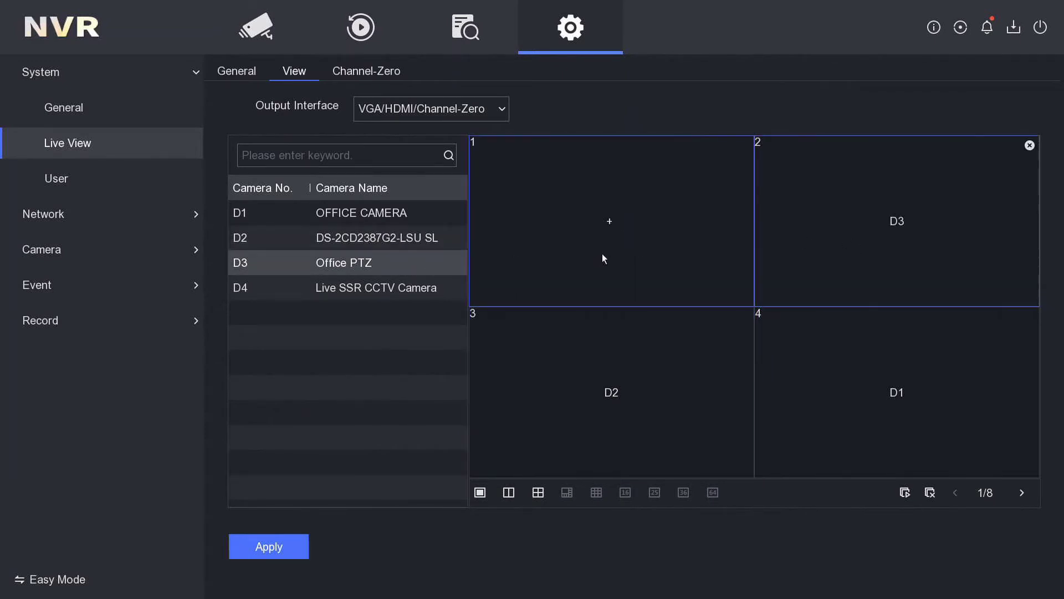
double_click(330, 289)
mouse_move(612, 221)
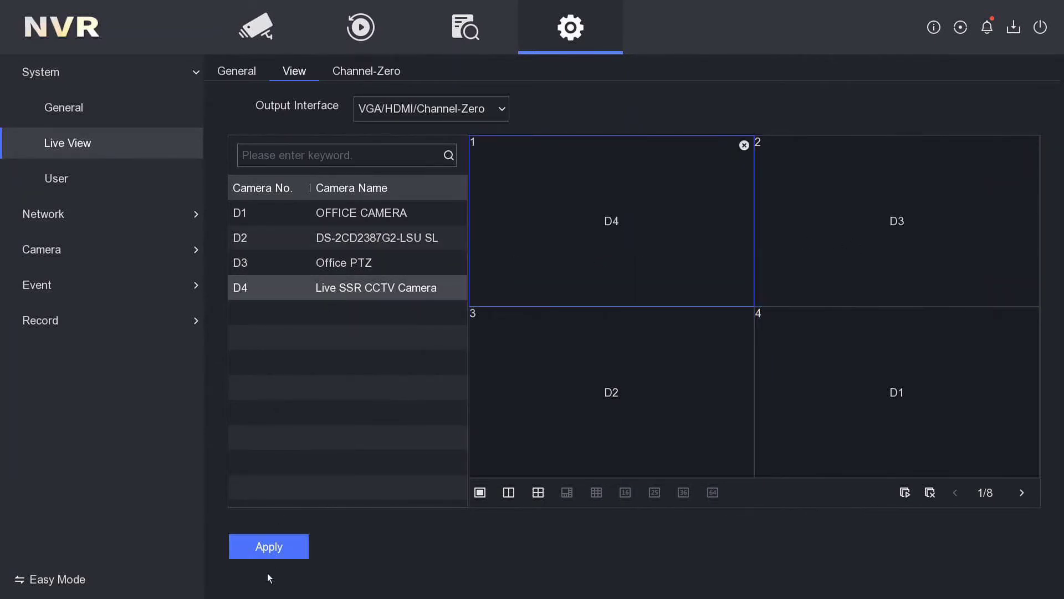
click(268, 546)
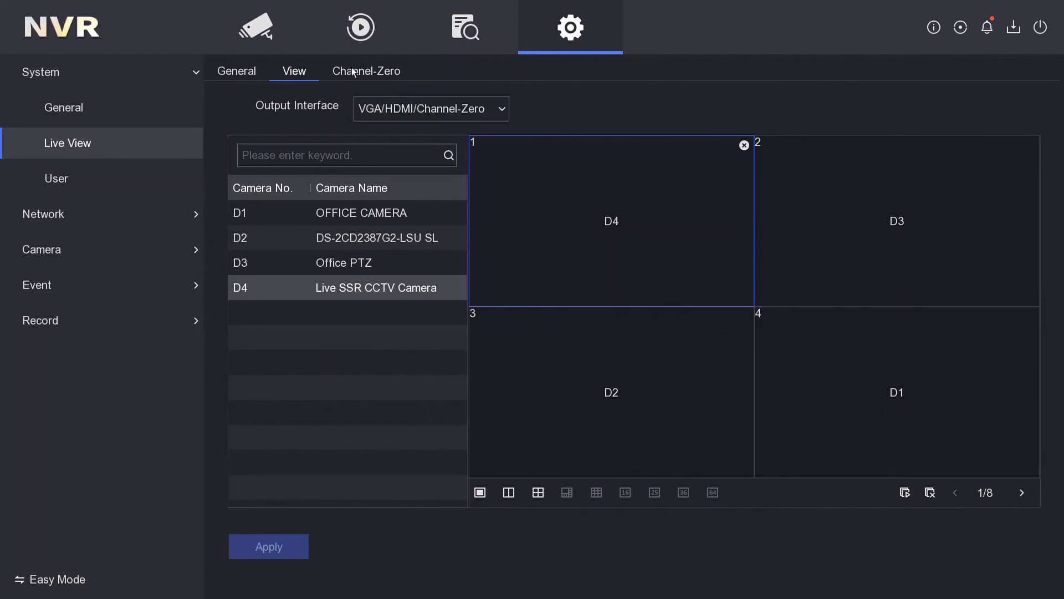
Return to the live camera grid to view the reversed feed order.
click(252, 19)
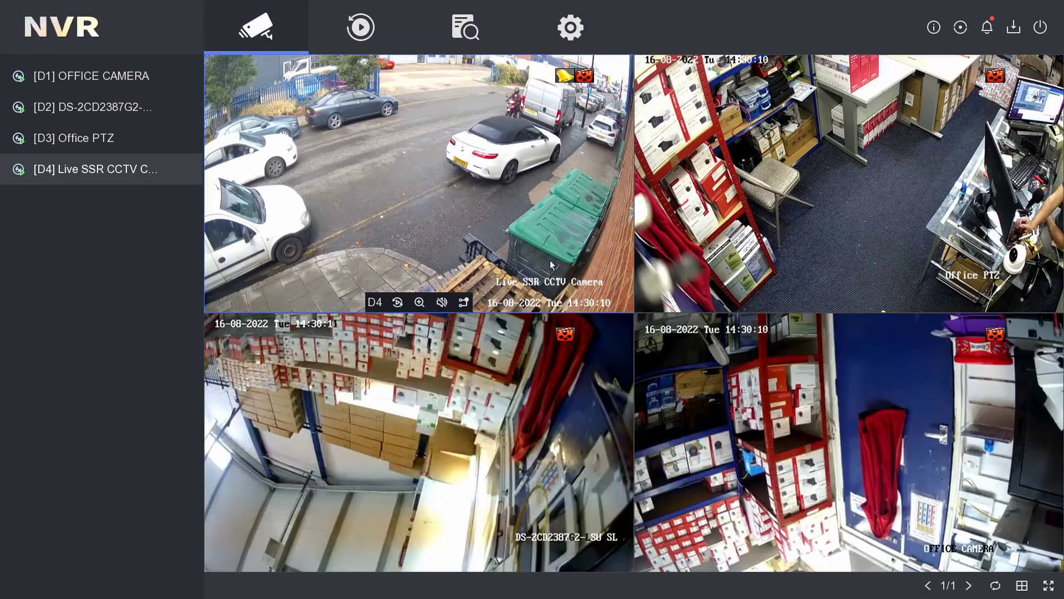